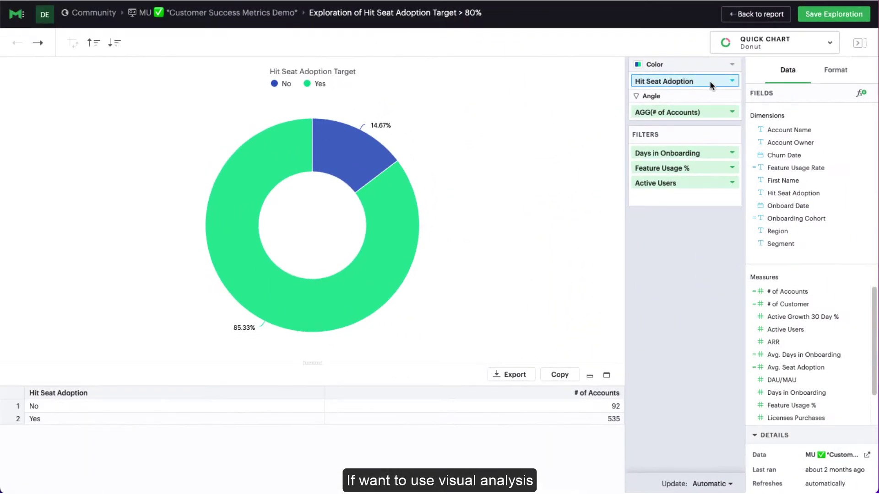
- Colour the chart by Segment instead of Hit Seat Adoption, and swap Avg. Days in Onboarding for Feature Usage % in Rows
left_click_drag(709, 81, 826, 159)
left_click_drag(801, 243, 679, 83)
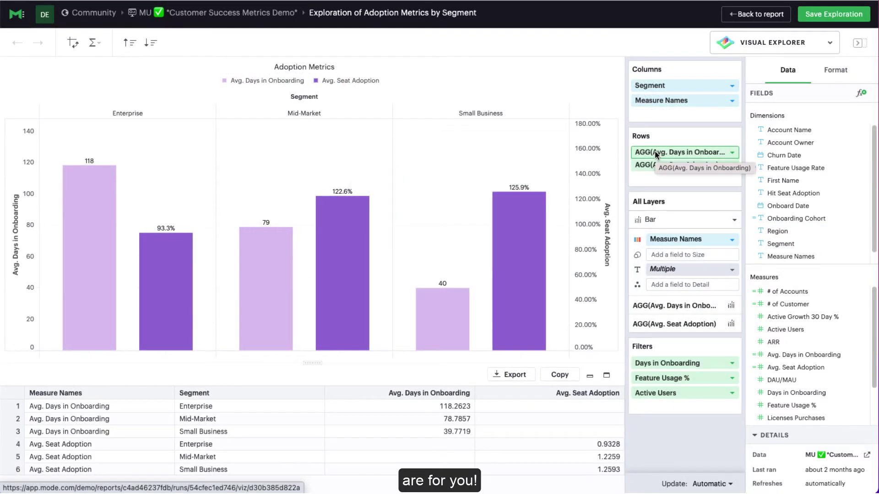
left_click_drag(656, 154, 815, 280)
left_click_drag(785, 405, 686, 149)
- Average Feature Usage % and show it with Avg. Seat Adoption on a dual axis
left_click(733, 153)
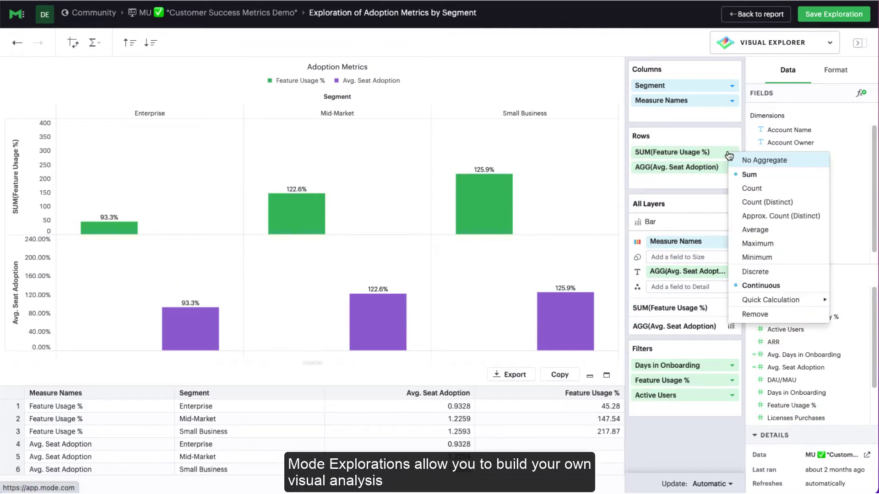
left_click(755, 229)
left_click(732, 168)
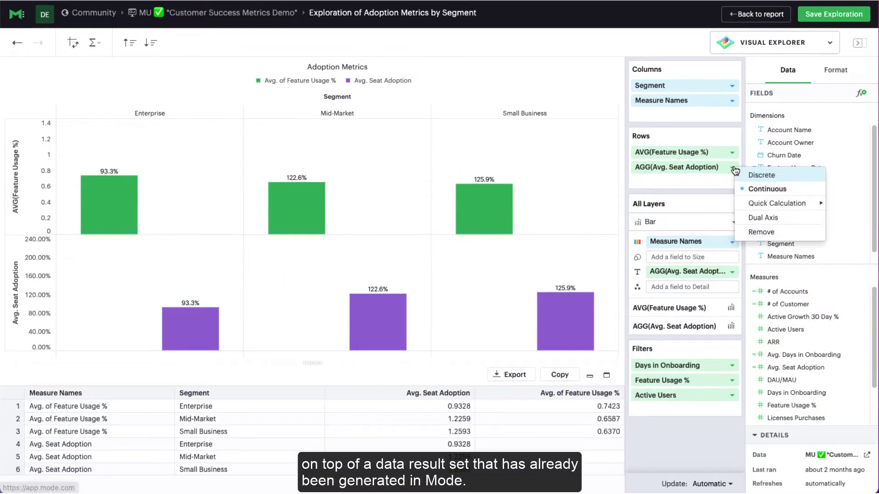
left_click(746, 218)
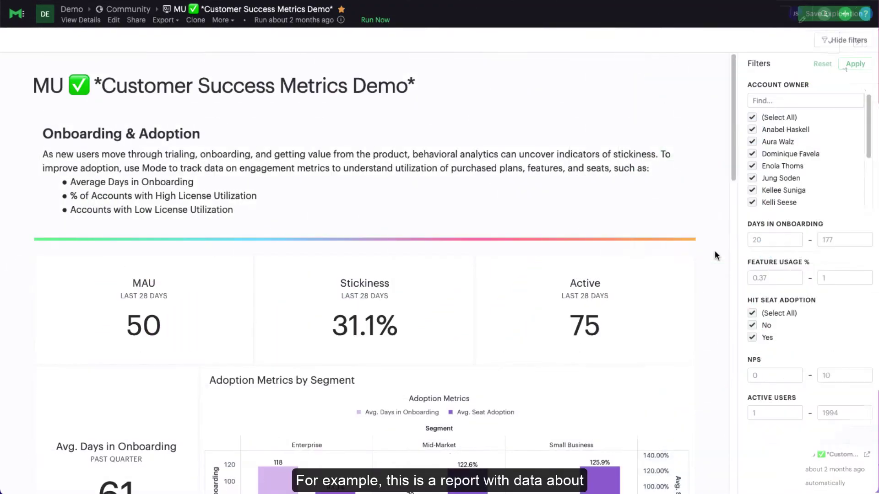
scroll(714, 250, "down", 3)
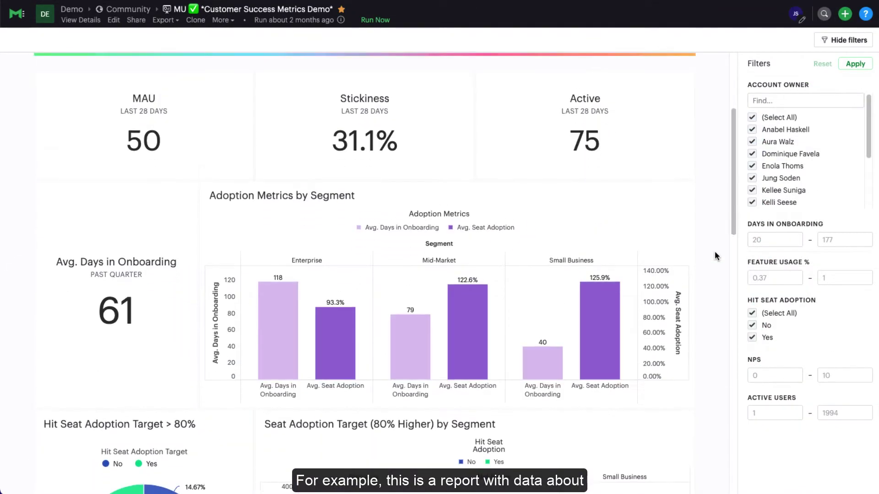
scroll(716, 253, "down", 3)
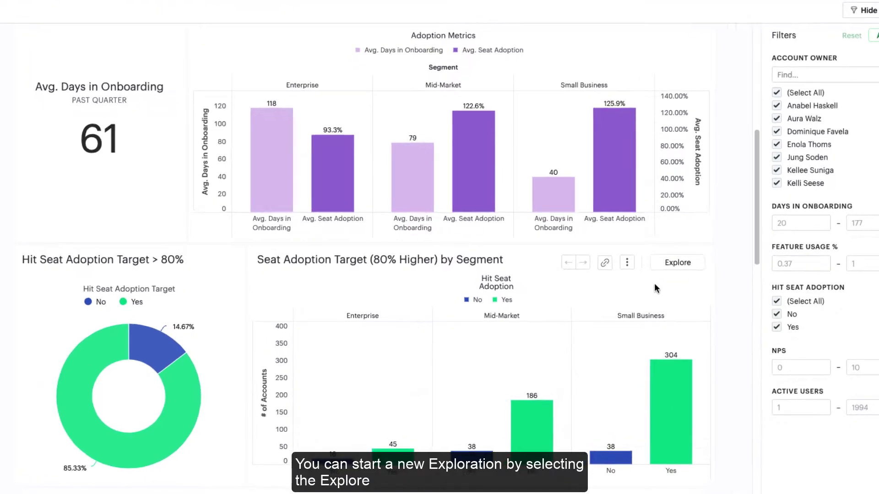
- Explore the Seat Adoption Target (80% Higher) by Segment chart in the visual explorer
left_click(649, 278)
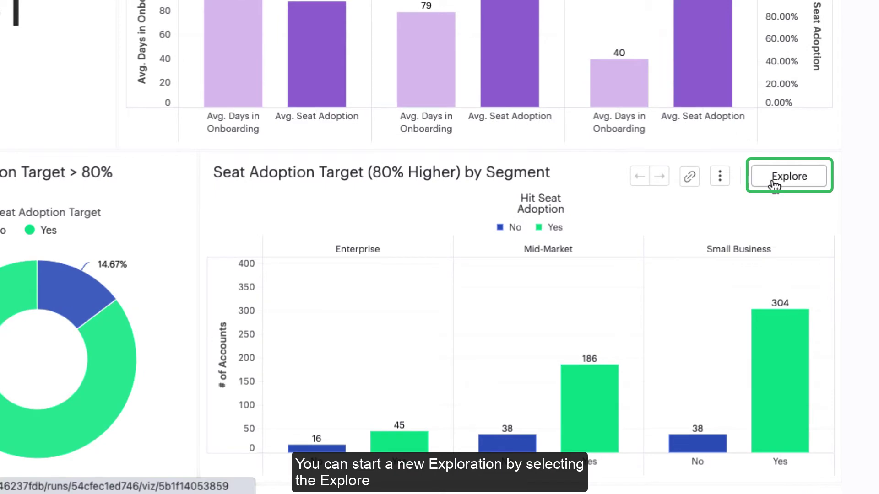
left_click(774, 182)
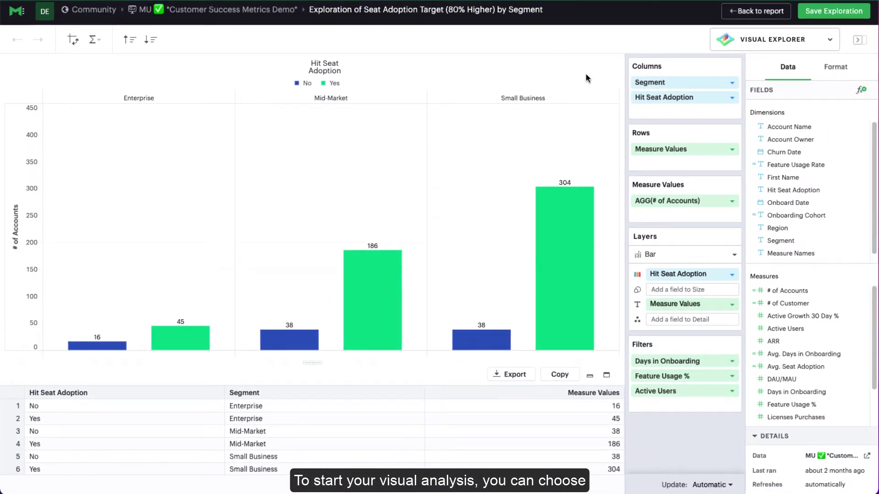
left_click(822, 42)
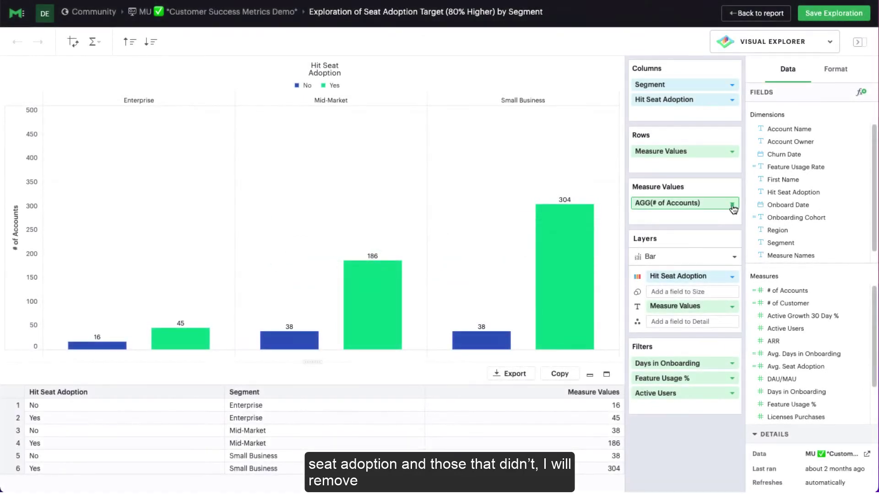
- Replace # of Accounts in Measure Values with Days in Onboarding, aggregated as Average instead of Sum
left_click(732, 206)
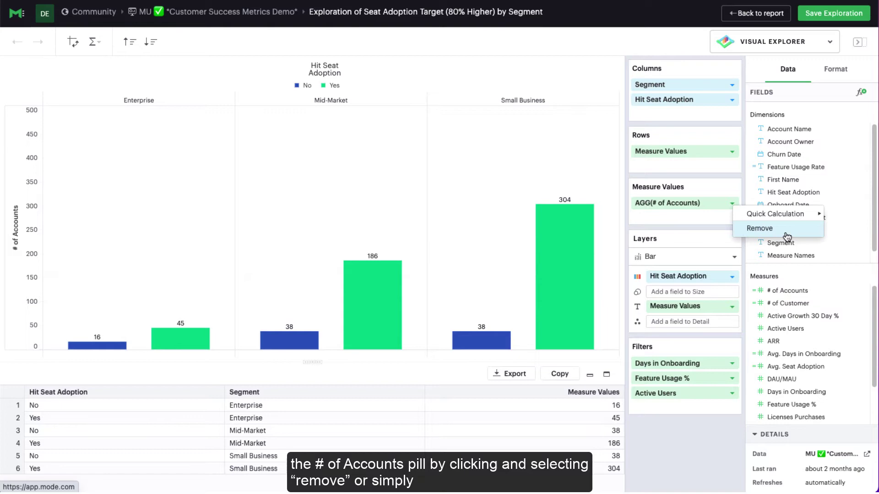
left_click(732, 203)
left_click_drag(700, 204, 827, 233)
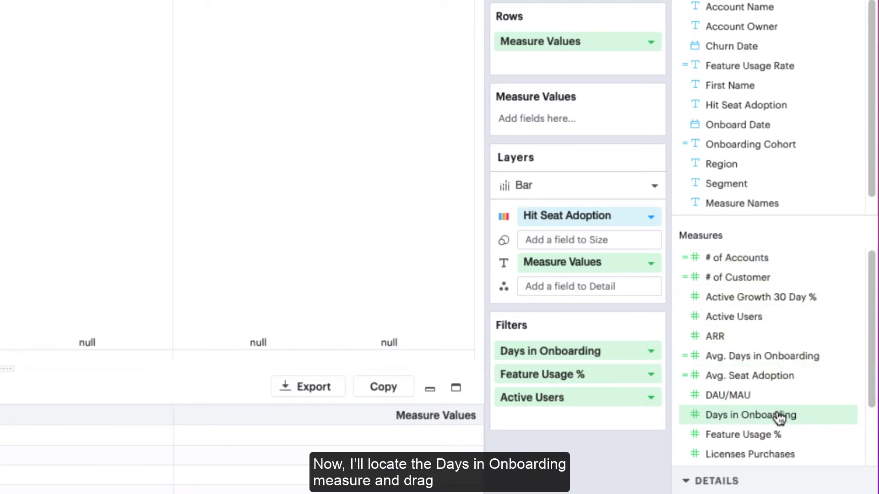
left_click_drag(778, 417, 584, 108)
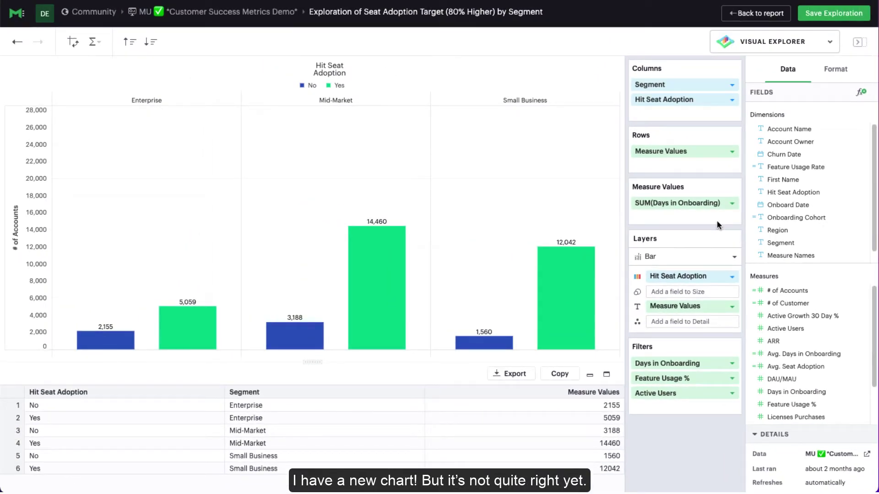
left_click(733, 204)
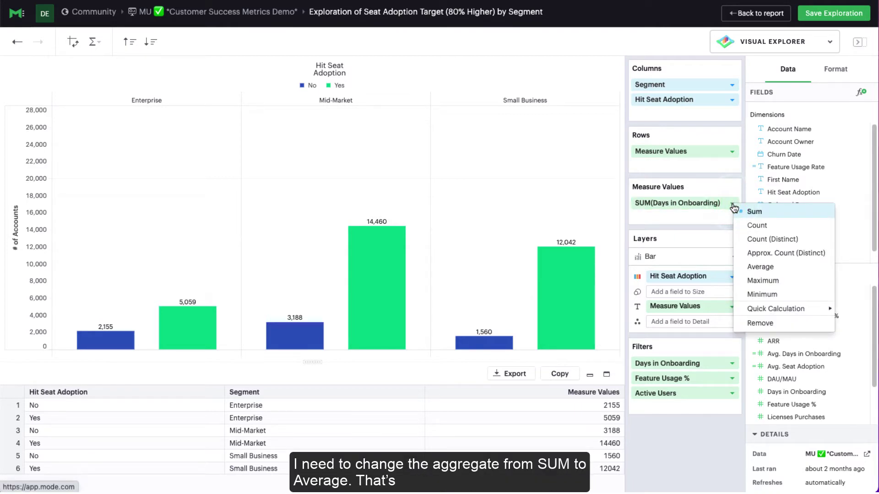
left_click(752, 269)
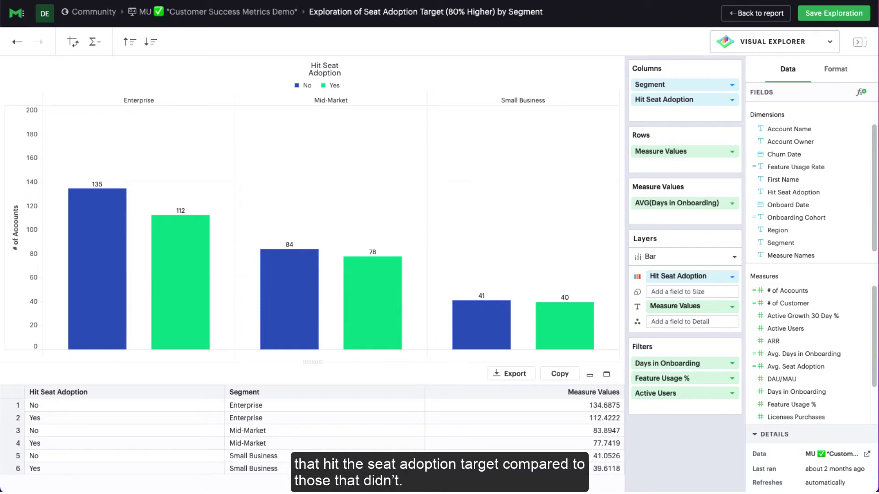
mouse_move(118, 332)
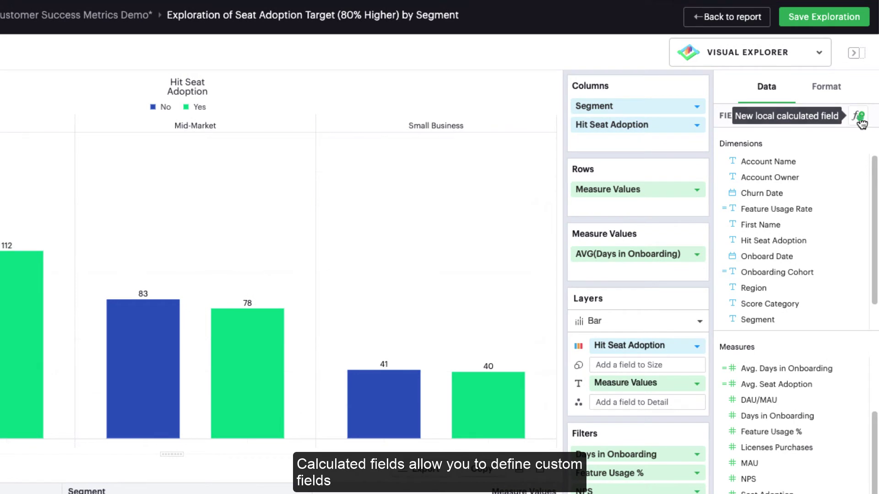
- Start a new local calculated field and browse the list of formula functions
left_click(859, 118)
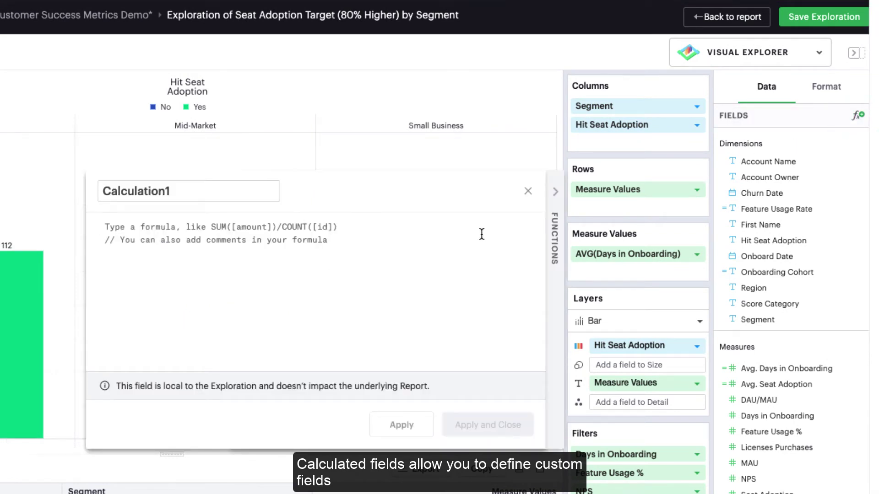
left_click(554, 238)
scroll(606, 256, "down", 2)
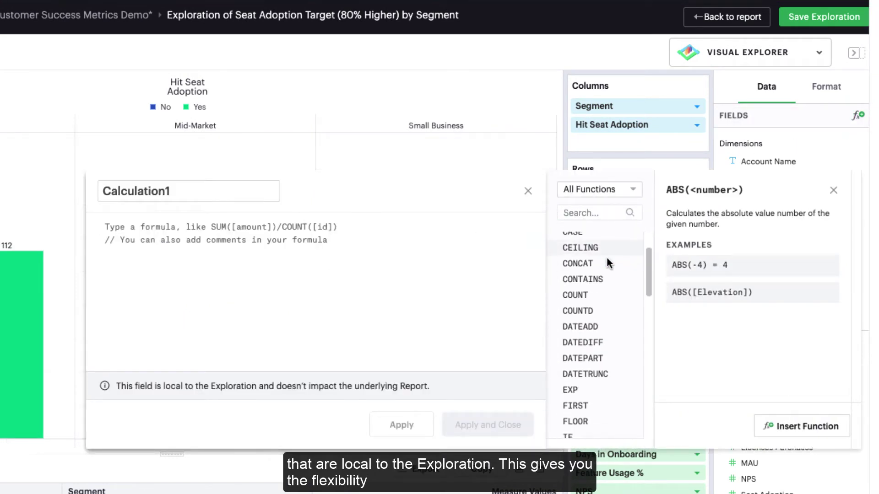
scroll(608, 263, "down", 5)
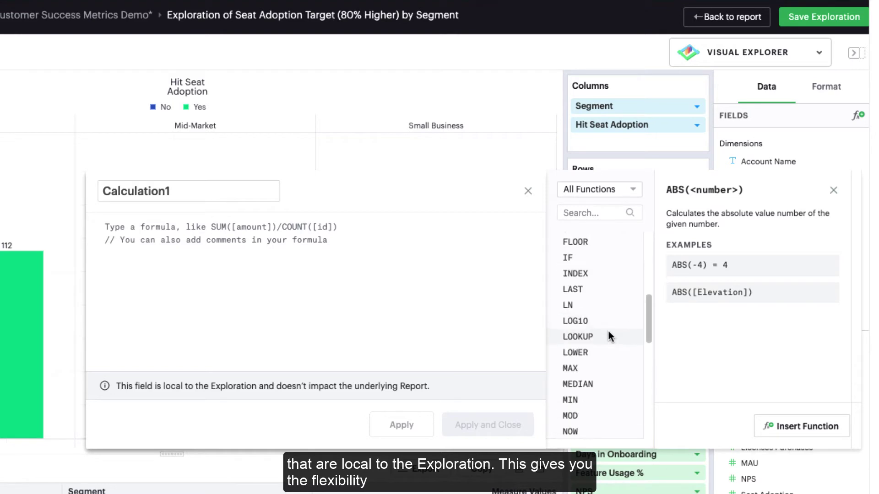
scroll(608, 332, "down", 6)
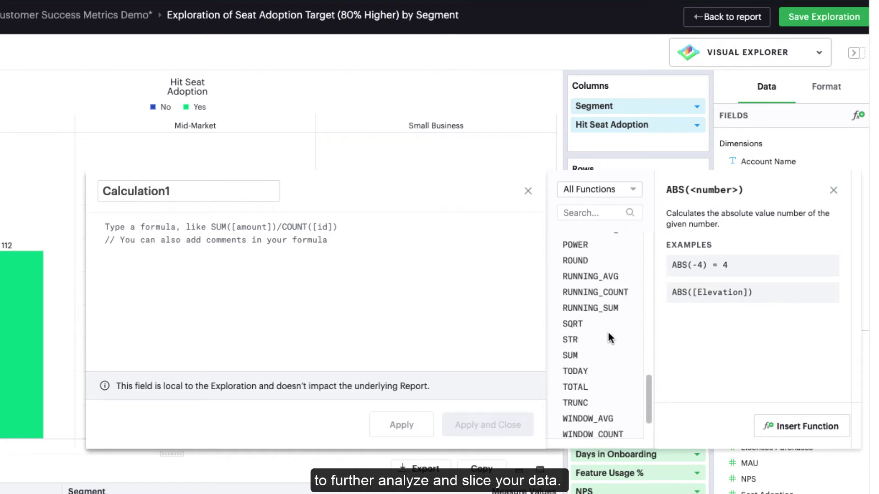
scroll(608, 337, "up", 13)
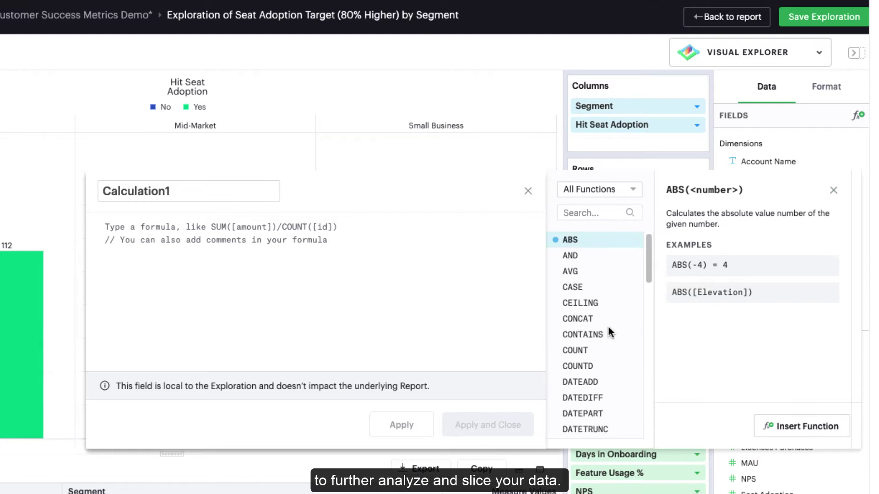
- Name the field Calculated NPS, paste in the NPS formula, and apply it
double_click(226, 196)
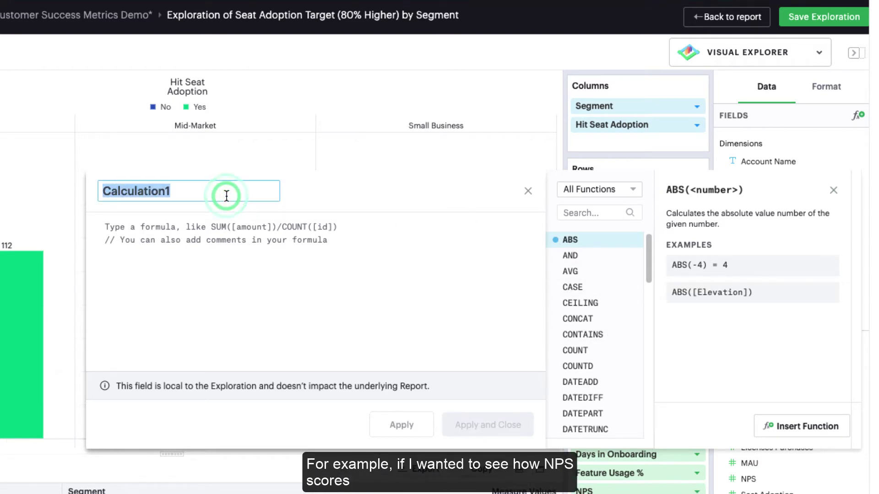
type("Calcu")
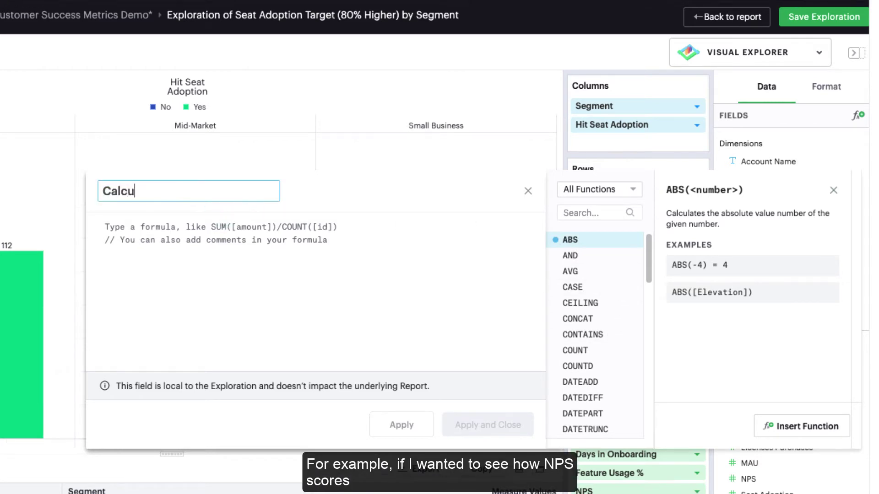
type("lated N")
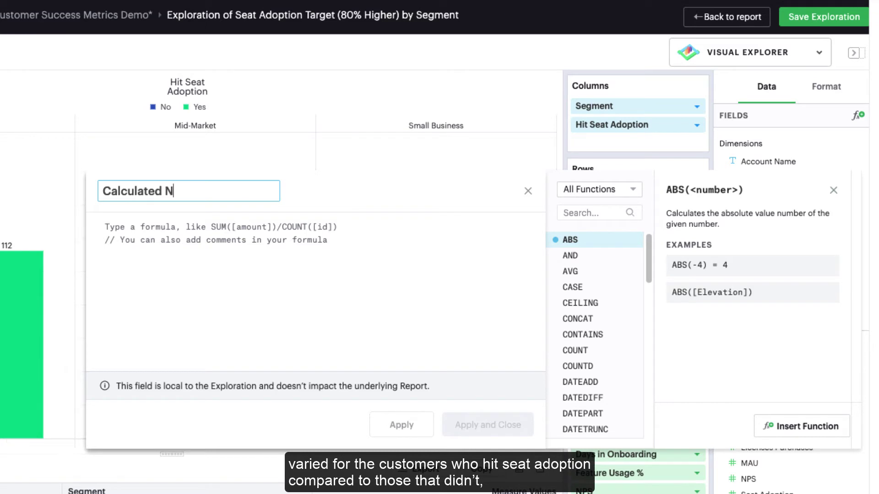
type("PS")
left_click(131, 224)
type("(SUM(IF [NPS] >= 9 THEN 1 END) - SUM(IF [NPS] <= 6 THEN 1 END)) / SUM(1) * 100")
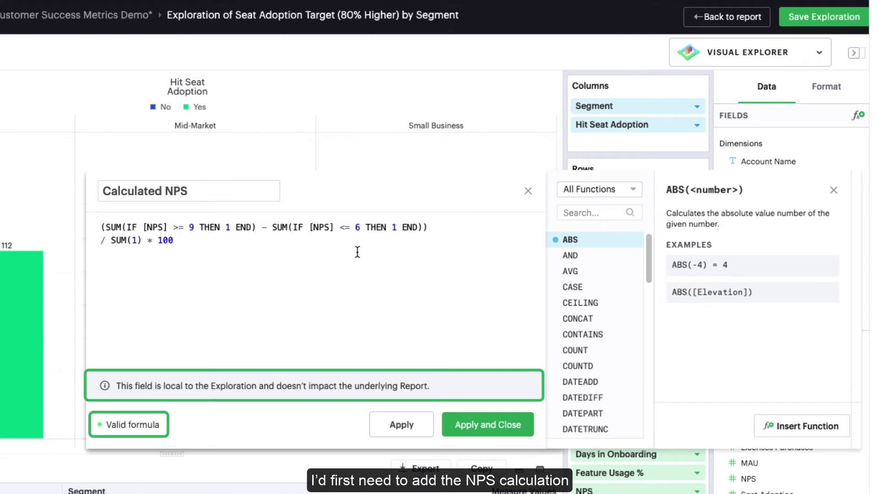
left_click(499, 426)
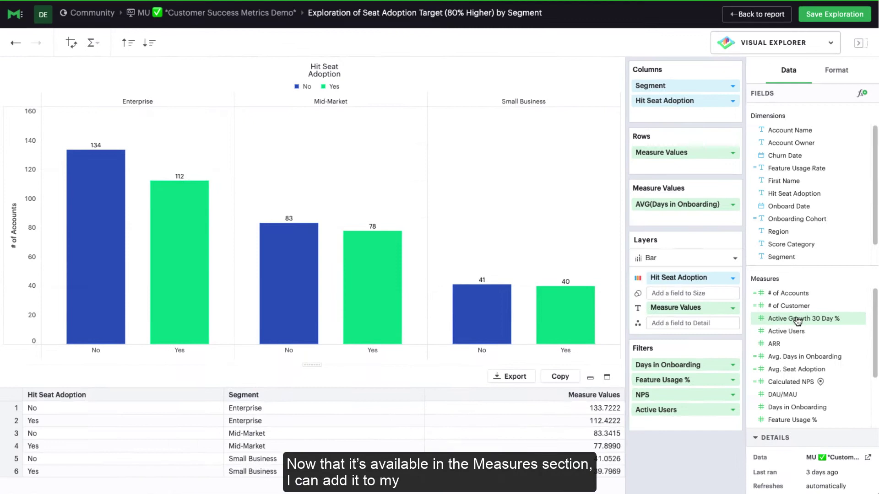
scroll(797, 343, "down", 2)
mouse_move(821, 354)
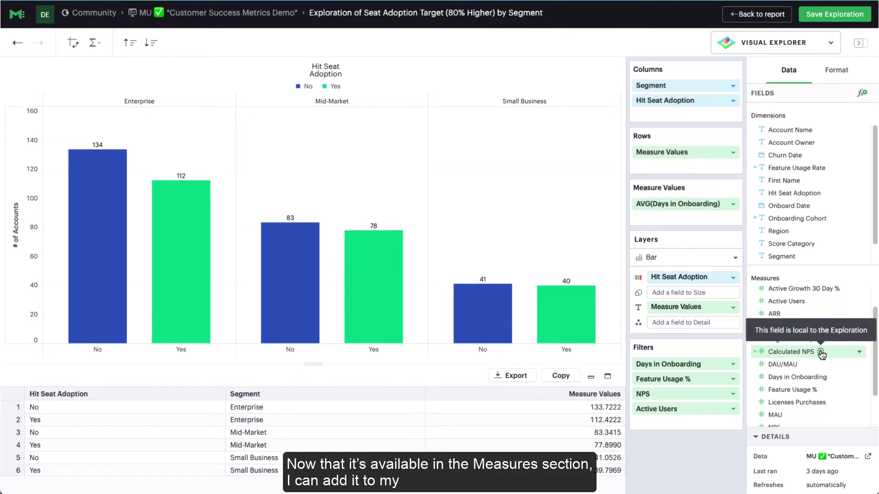
left_click(733, 204)
left_click(778, 323)
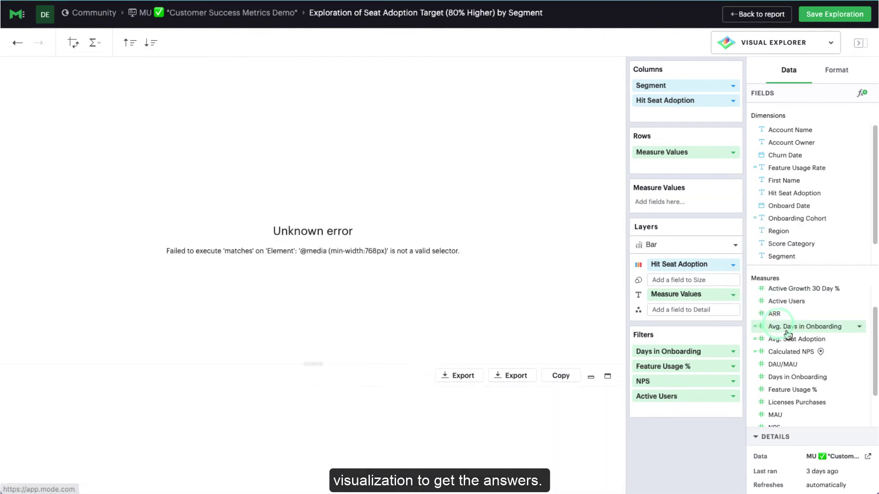
left_click_drag(798, 355, 746, 281)
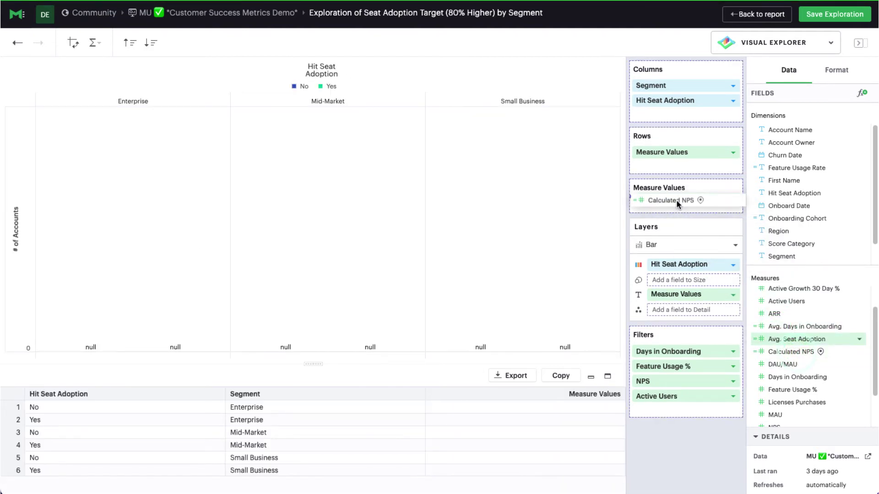
left_click_drag(677, 199, 674, 204)
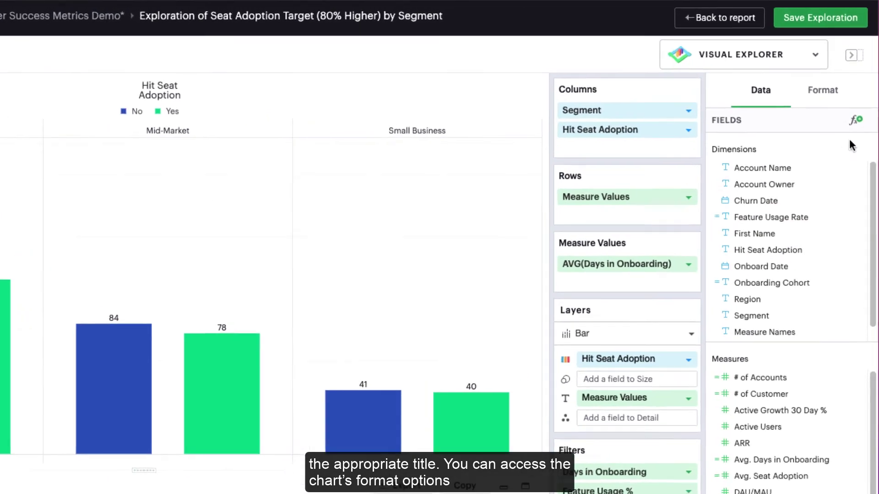
- Change the Measure Values axis title from # of Accounts to Avg. Days in Onboarding
left_click(828, 99)
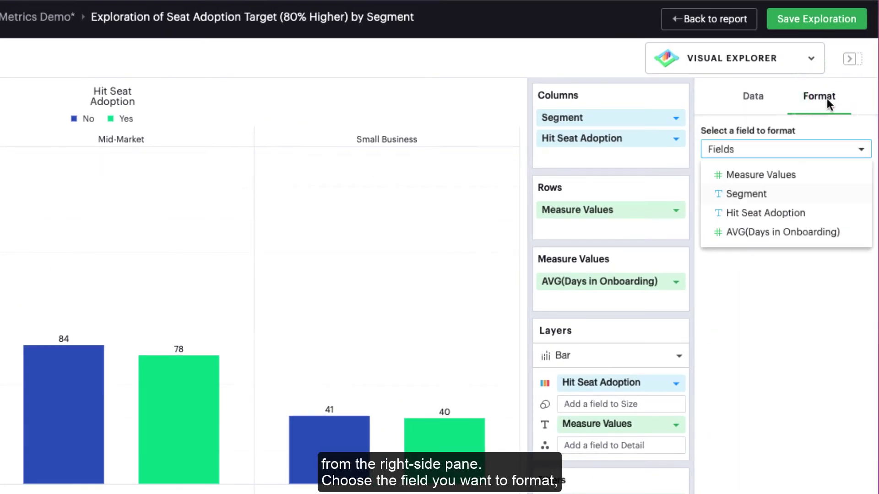
left_click(806, 173)
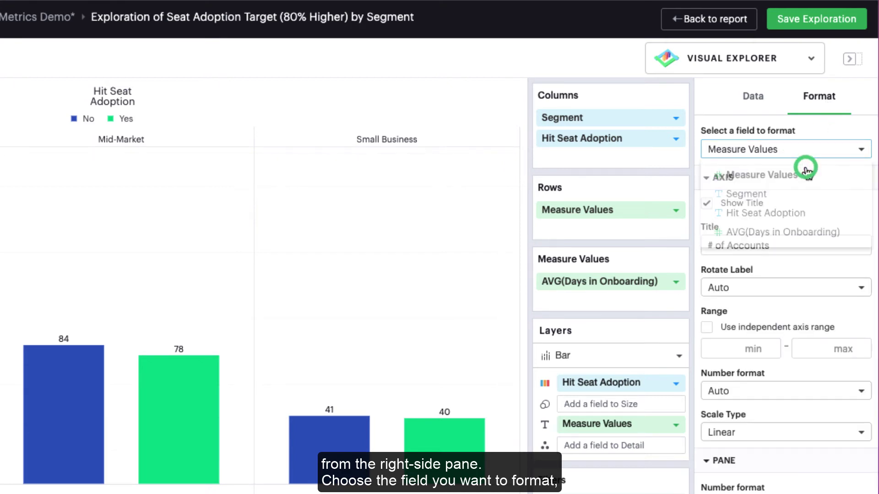
triple_click(796, 243)
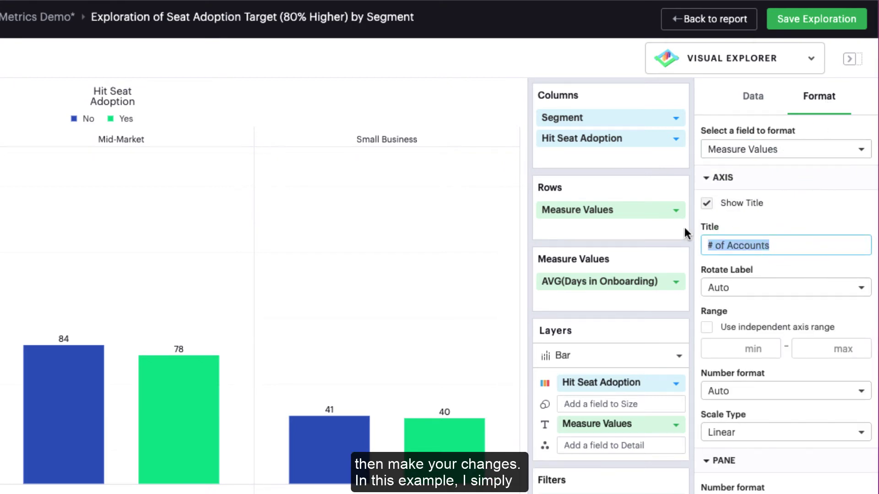
type("Avg. Da")
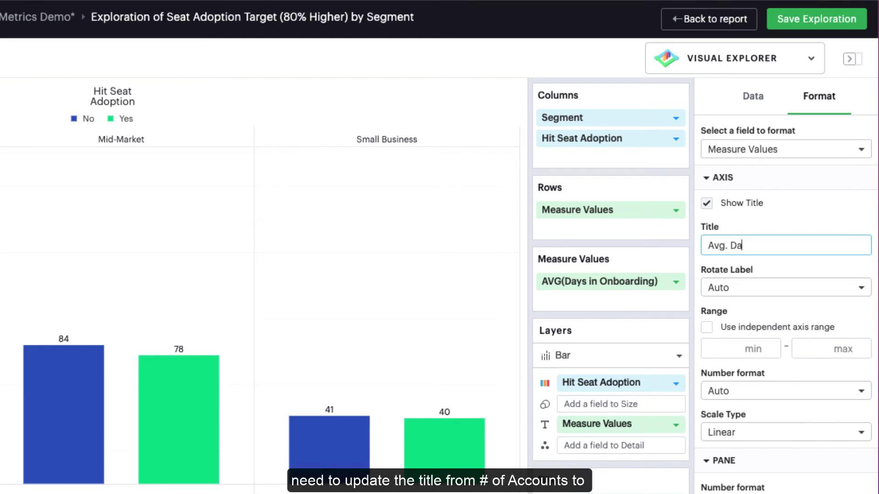
type("ys in Onboarding")
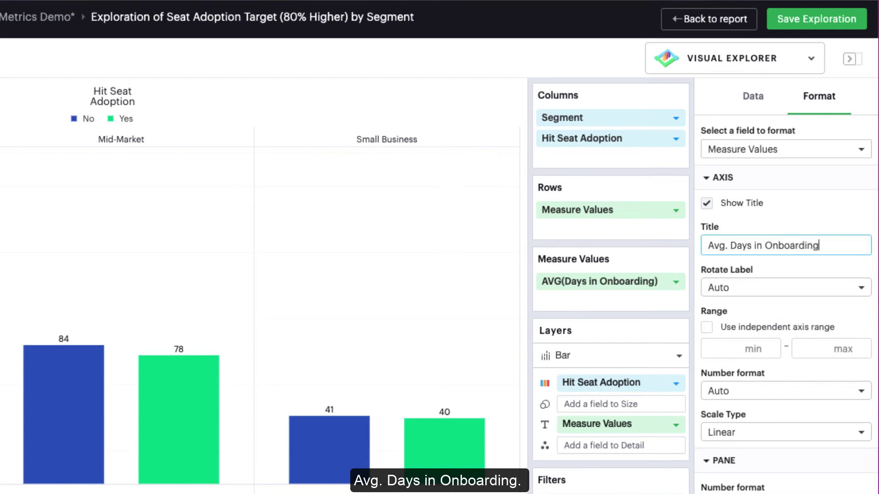
left_click(817, 225)
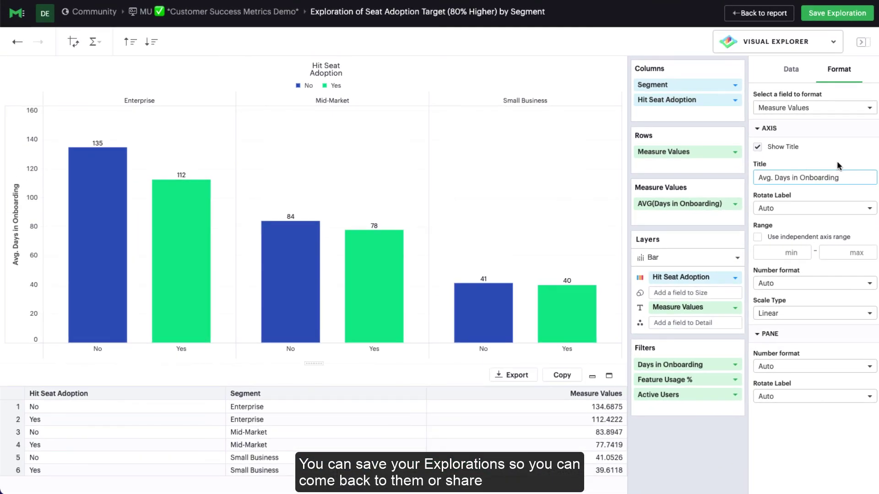
- Save the exploration as Comparison of Onboarding and Hit Seat Adoption by Segment and reopen it from My Explorations
left_click(840, 18)
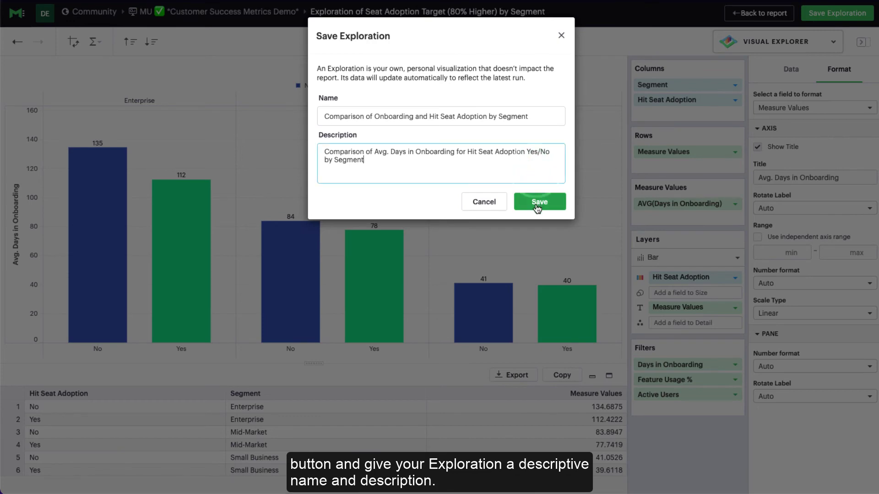
left_click(538, 203)
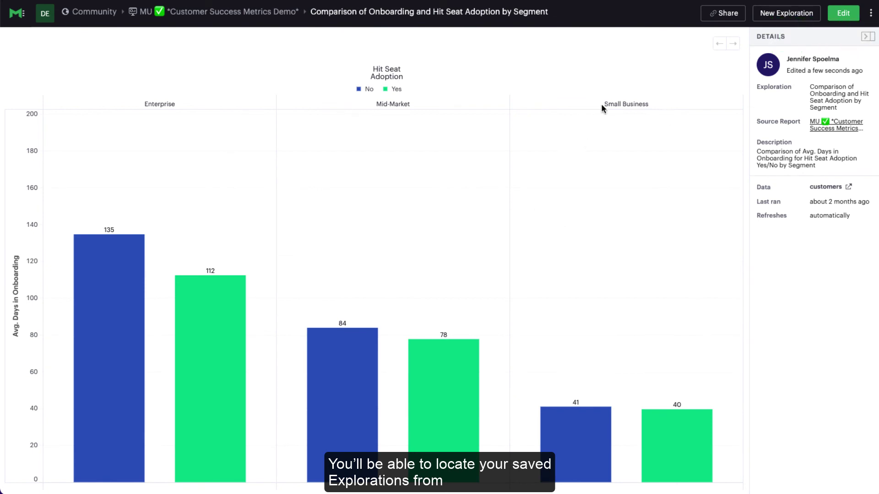
left_click(18, 13)
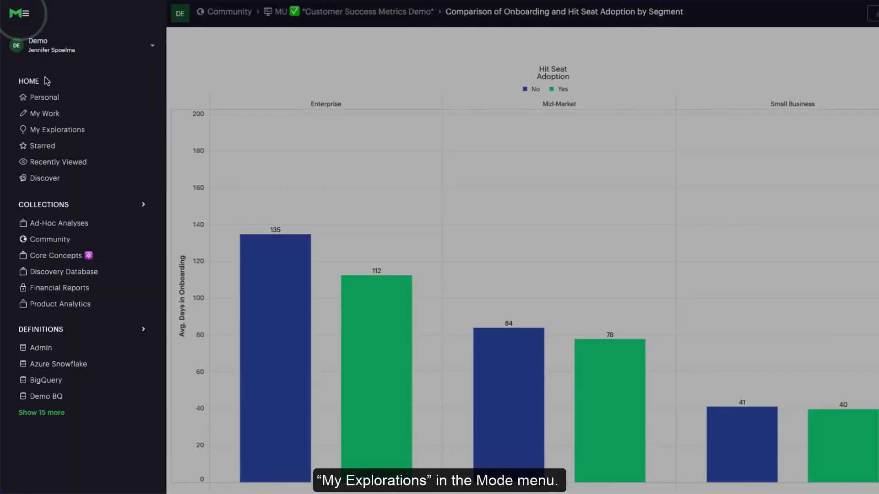
left_click(97, 134)
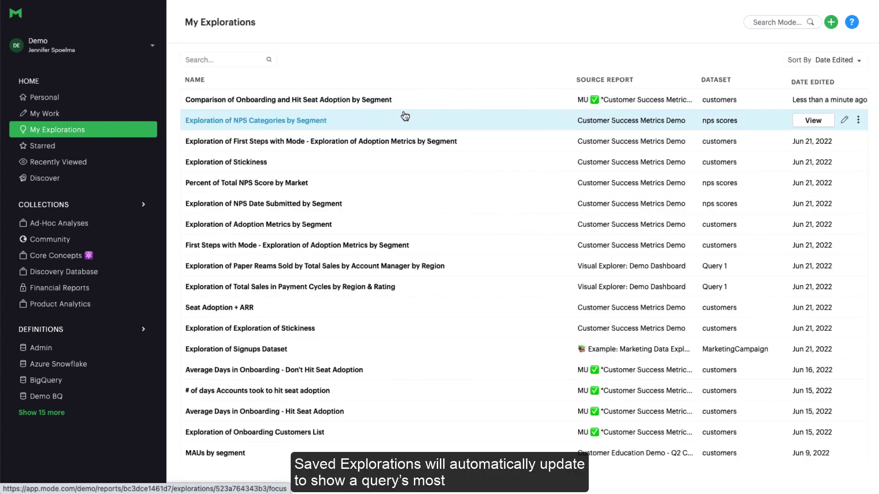
left_click(420, 105)
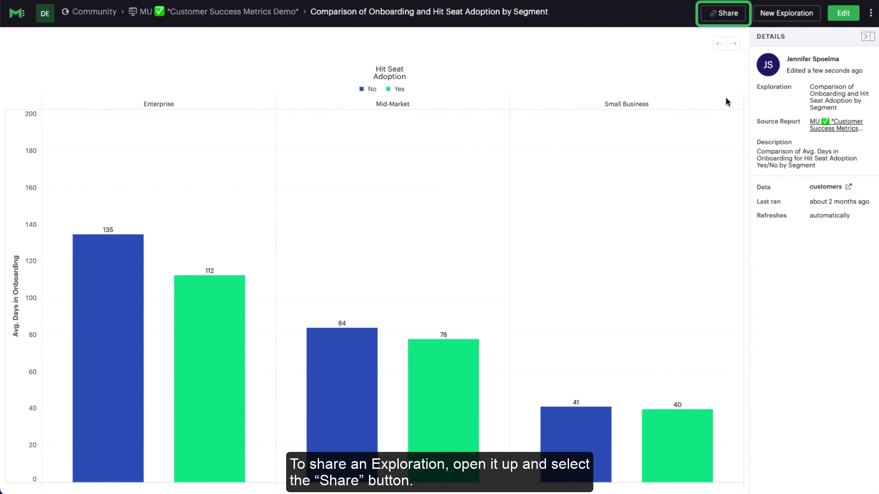
- Copy a shareable link to the Comparison of Onboarding and Hit Seat Adoption by Segment exploration
left_click(728, 16)
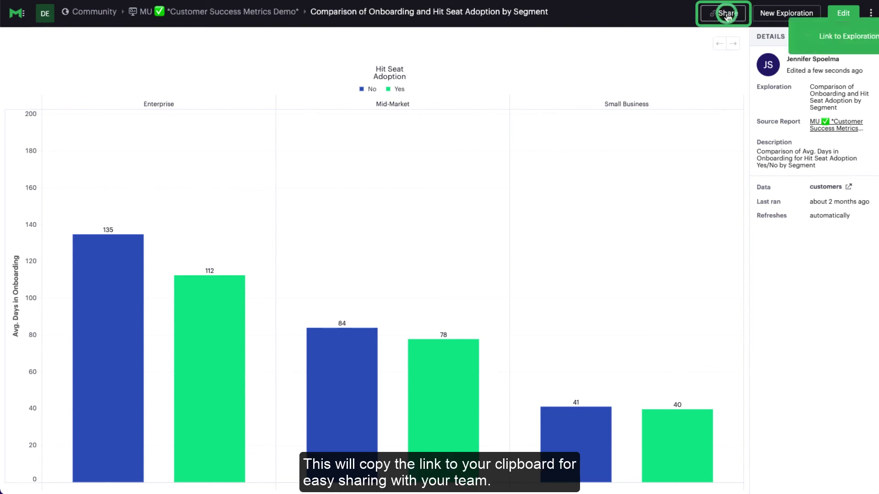